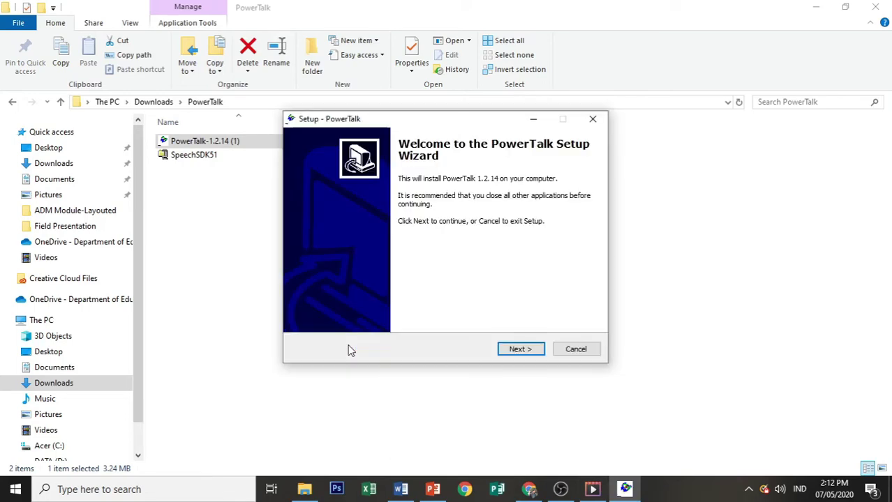
- Install PowerTalk 1.2.14 in the default folders, also using it when opening PowerPoint Presentations (.ppt files)
left_click(517, 350)
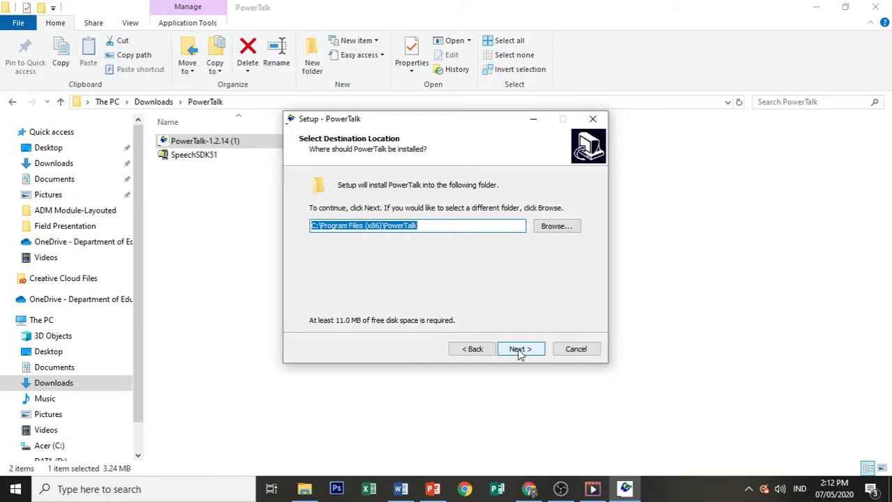
left_click(520, 349)
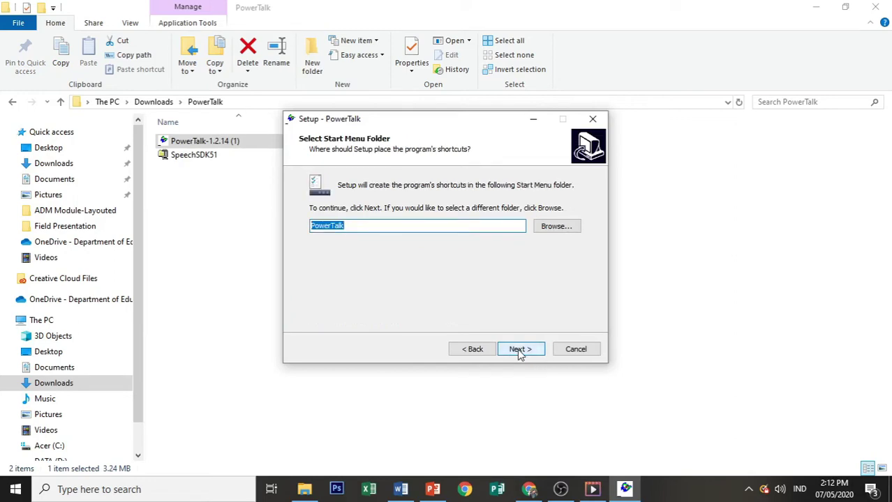
left_click(519, 350)
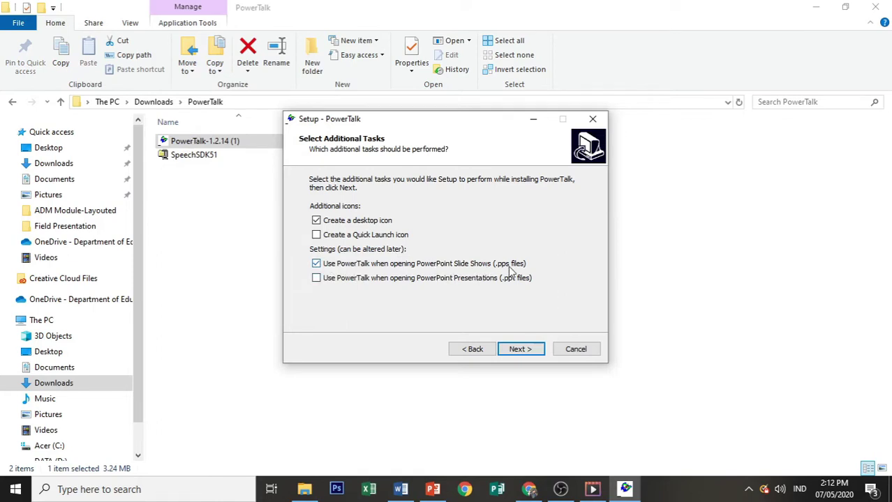
left_click(317, 279)
left_click(515, 352)
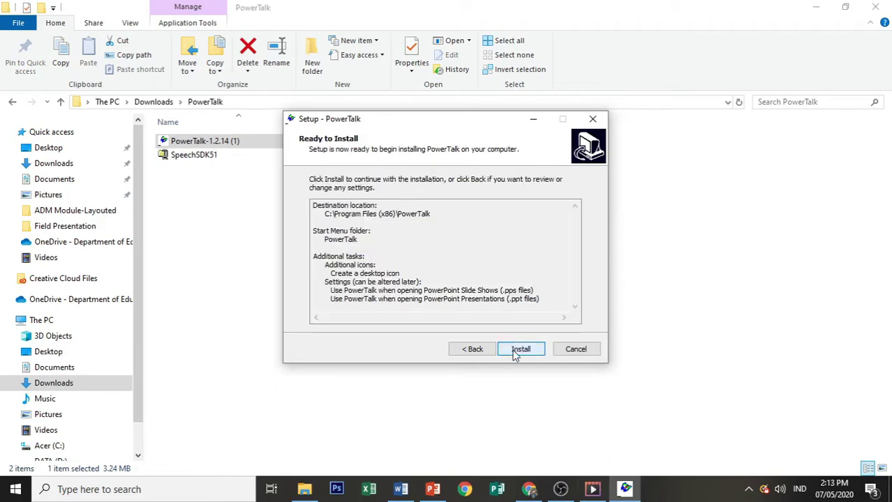
left_click(516, 352)
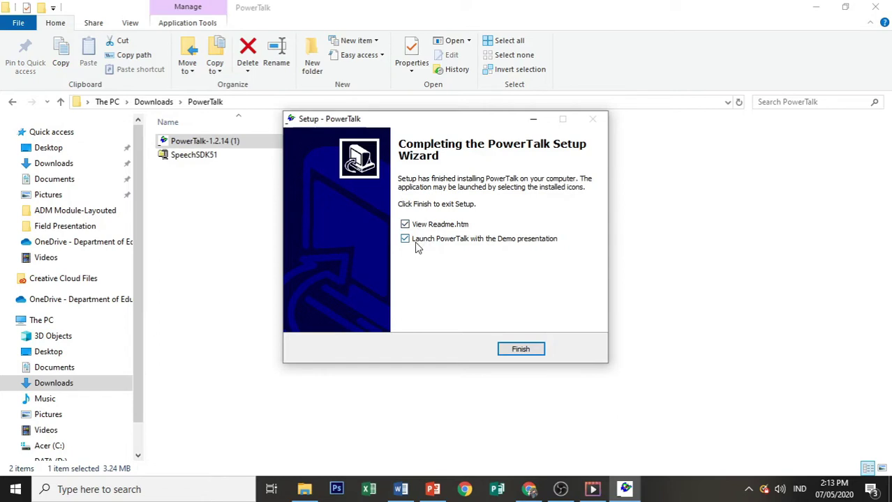
- Finish the PowerTalk setup without viewing Readme.htm or launching the Demo presentation
left_click(404, 224)
left_click(405, 238)
left_click(538, 348)
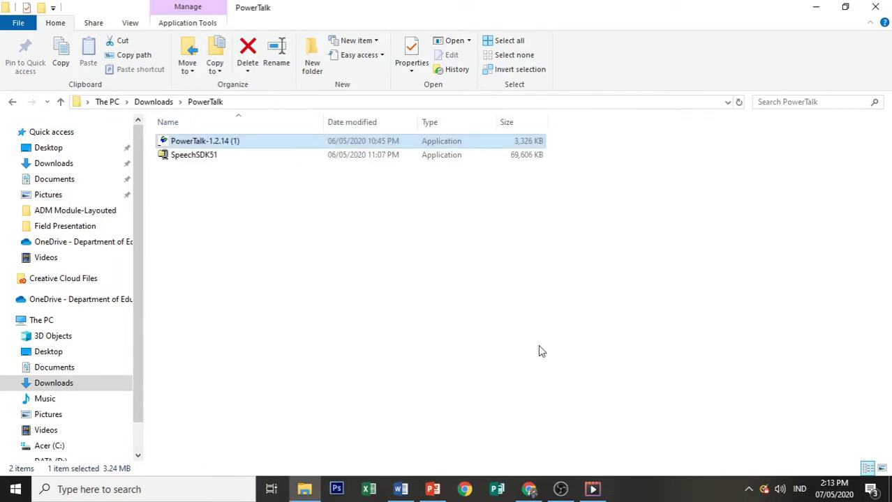
- In PowerTalk Settings, enable narration for PowerPoint Slide Shows (.pps files) and accept the settings
left_click(14, 488)
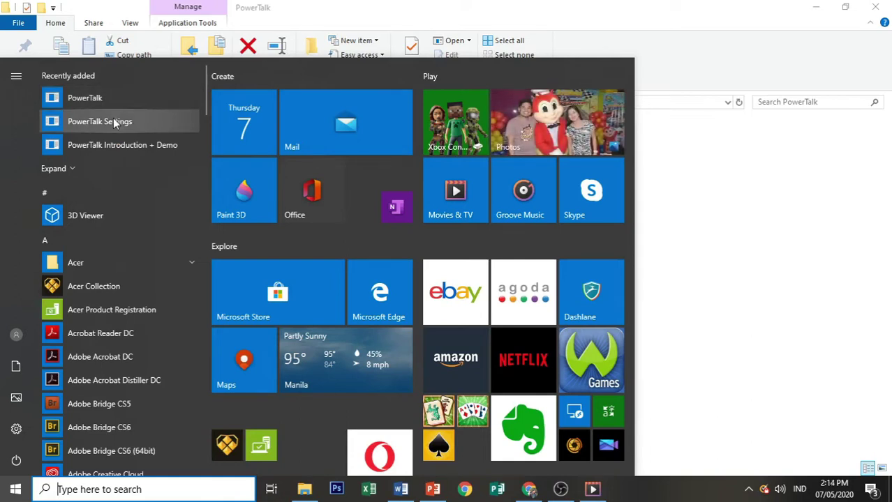
left_click(100, 122)
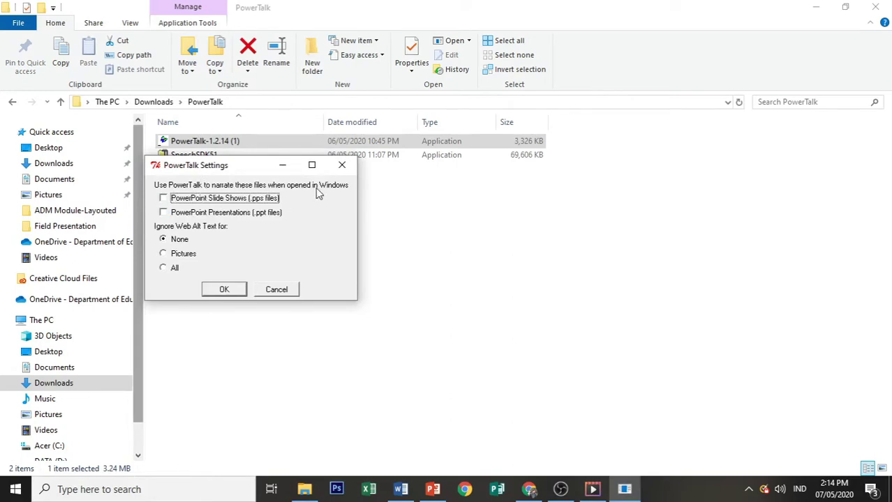
left_click(188, 201)
left_click(231, 292)
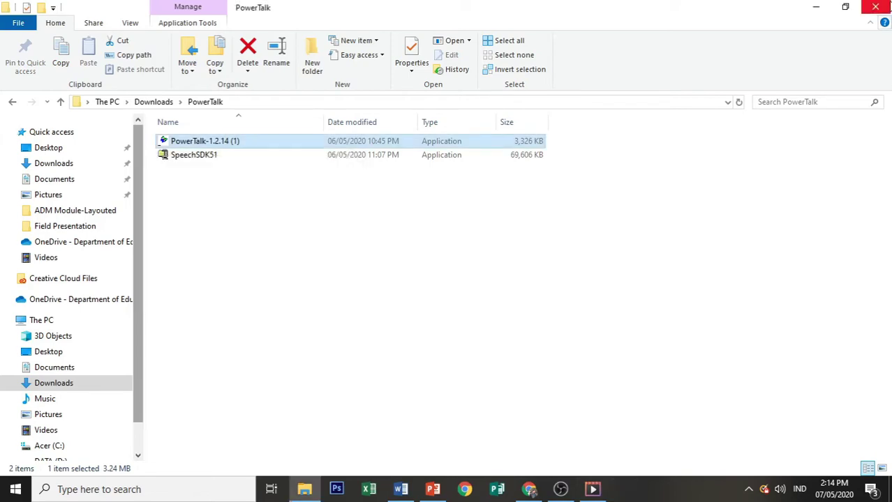
- Minimize the folder window and review the story book guidelines in the Word document alongside the empty PowerPoint presentation
left_click(816, 8)
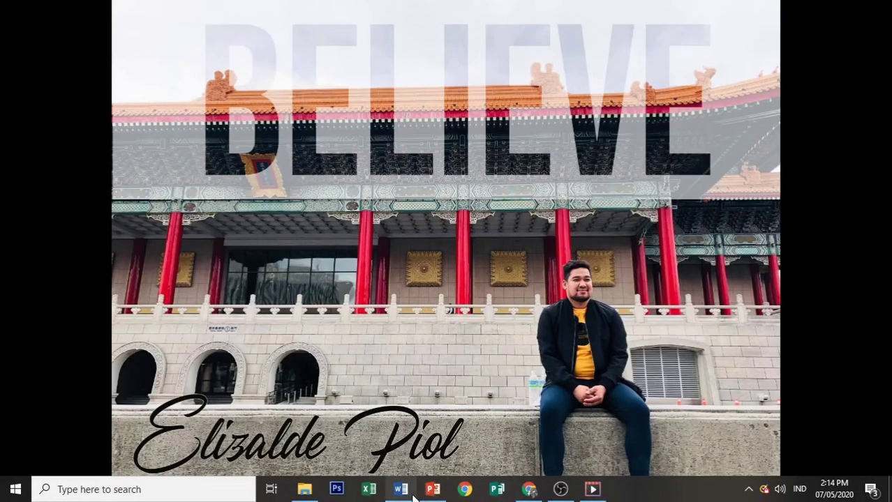
left_click(433, 490)
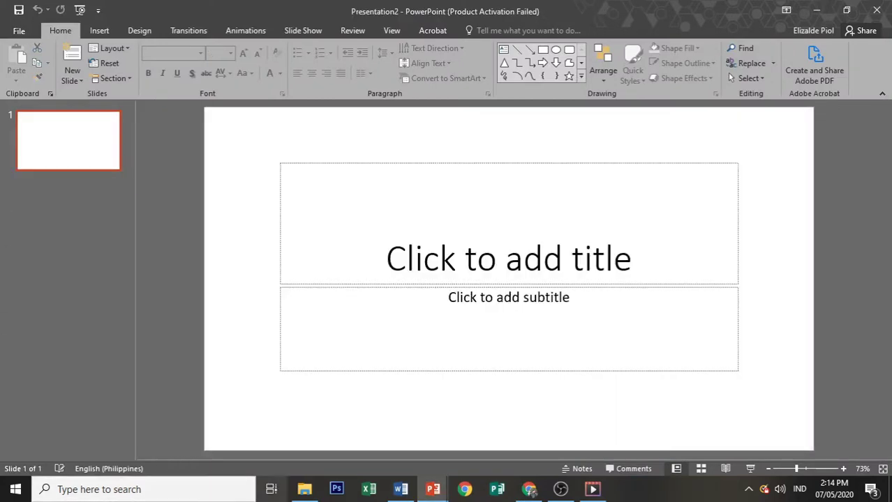
left_click(407, 491)
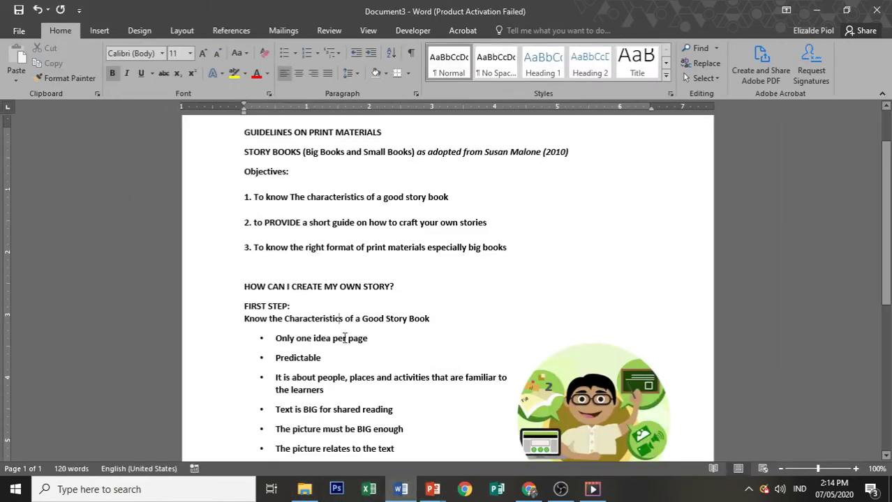
scroll(344, 338, "down", 4)
scroll(344, 338, "up", 6)
scroll(253, 210, "down", 3)
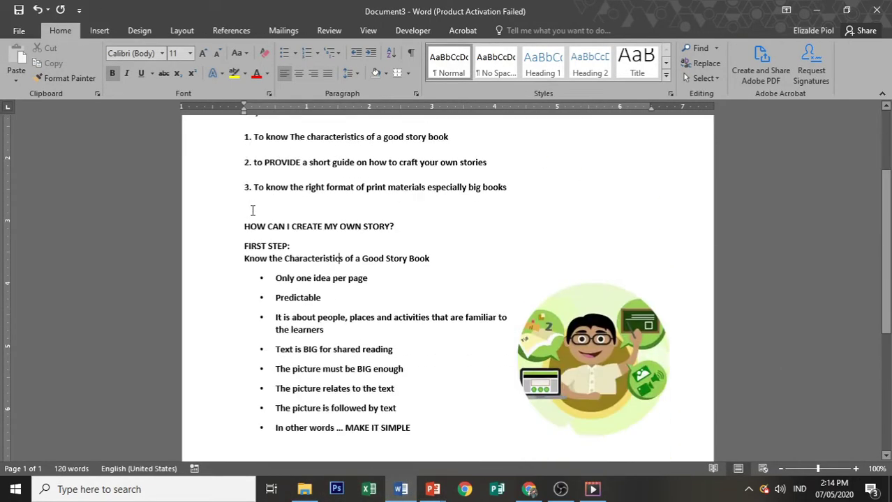
scroll(252, 210, "down", 1)
scroll(252, 210, "up", 4)
scroll(252, 210, "down", 3)
scroll(252, 210, "down", 3)
scroll(294, 383, "up", 2)
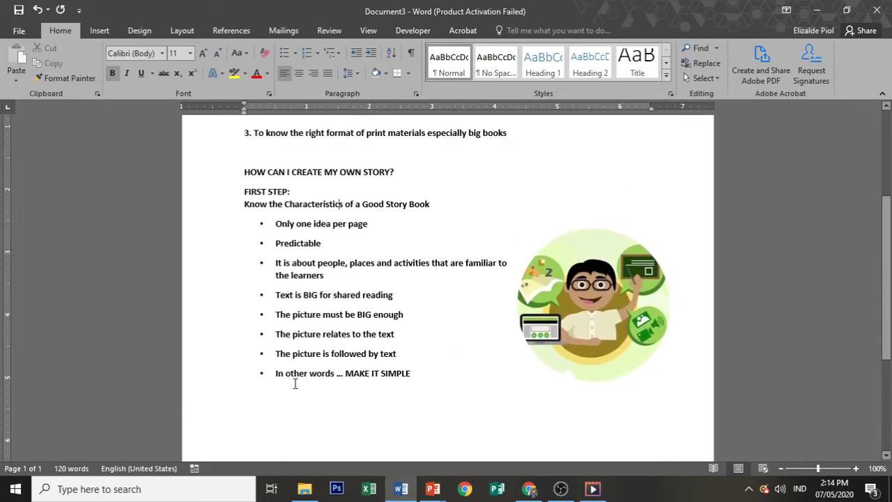
scroll(295, 383, "up", 4)
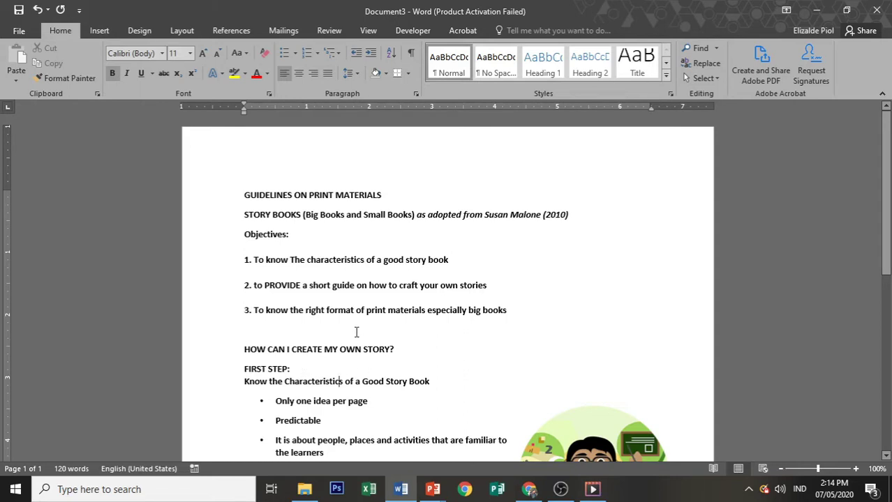
mouse_move(433, 489)
left_click(512, 469)
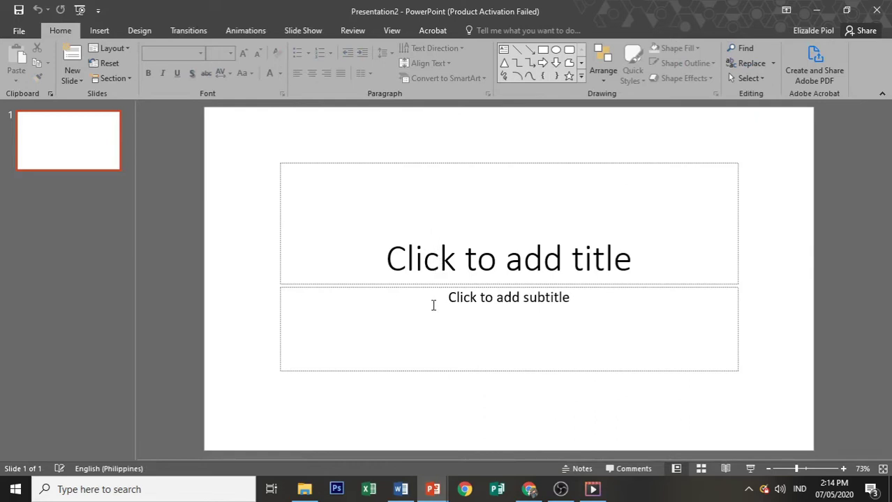
- Copy the heading "GUIDELINES ON PRINT MATERIALS" from the Word document into the title placeholder of the first PowerPoint slide
left_click(400, 489)
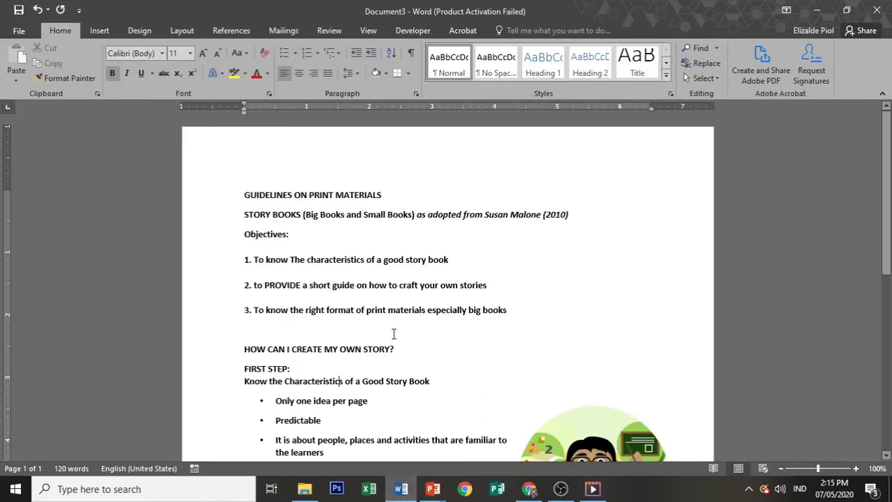
left_click_drag(387, 196, 274, 192)
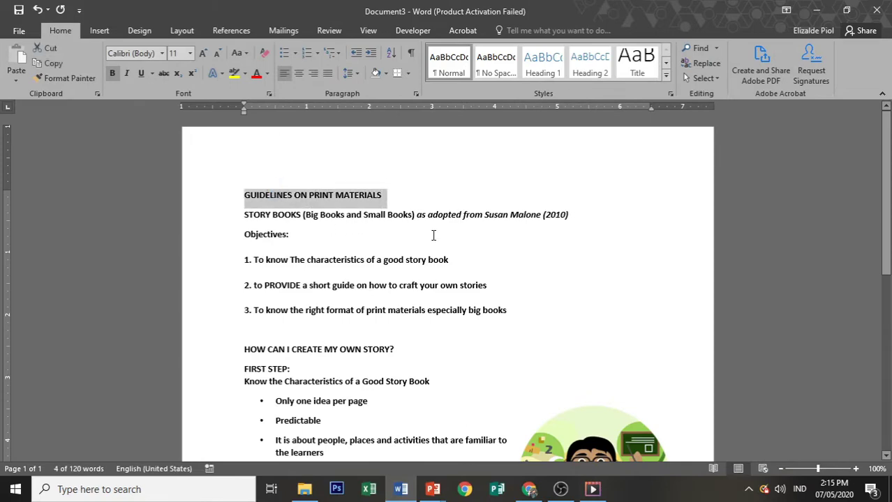
left_click(433, 489)
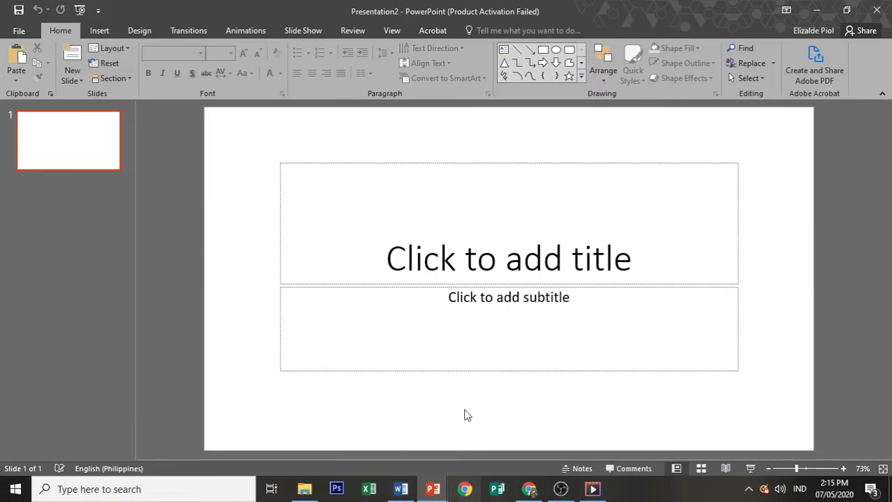
left_click(499, 272)
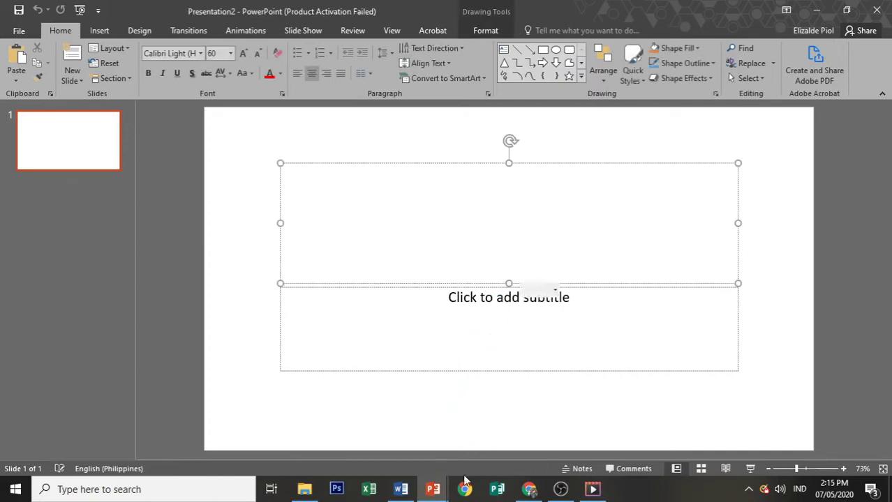
key("ctrl+t")
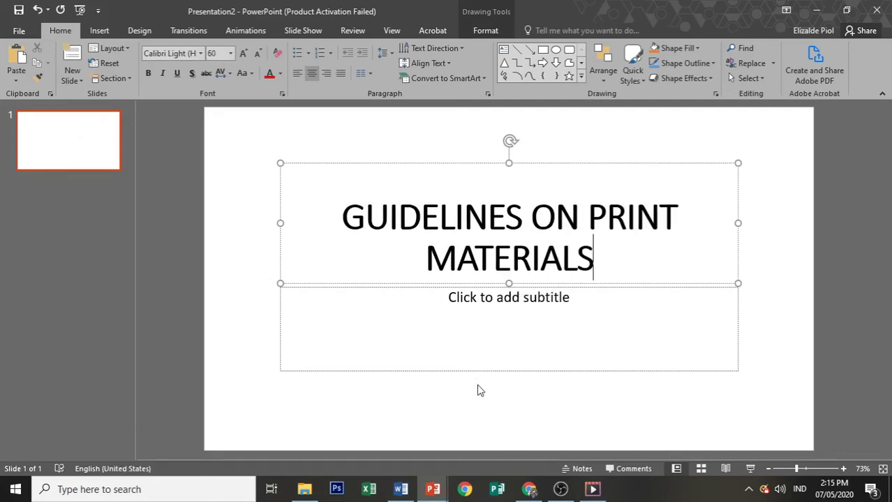
- Copy the "STORY BOOKS (Big Books and Small Books)" line from the Word document into the subtitle placeholder of the PowerPoint title slide
left_click(401, 488)
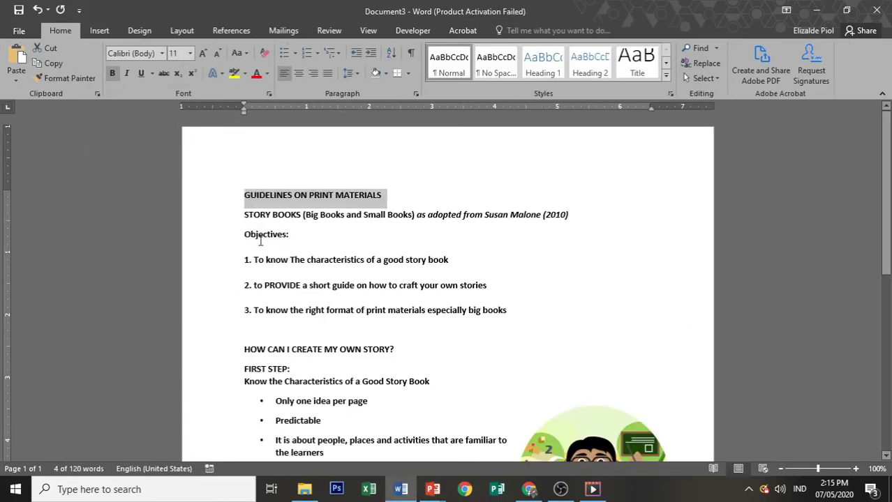
left_click_drag(576, 215, 264, 216)
key("ctrl+c")
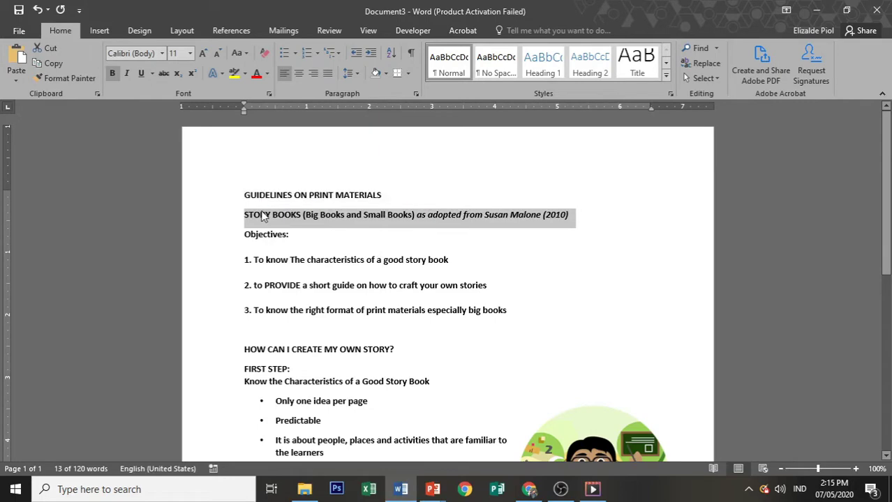
key("alt+Tab")
left_click(503, 333)
key("ctrl+v")
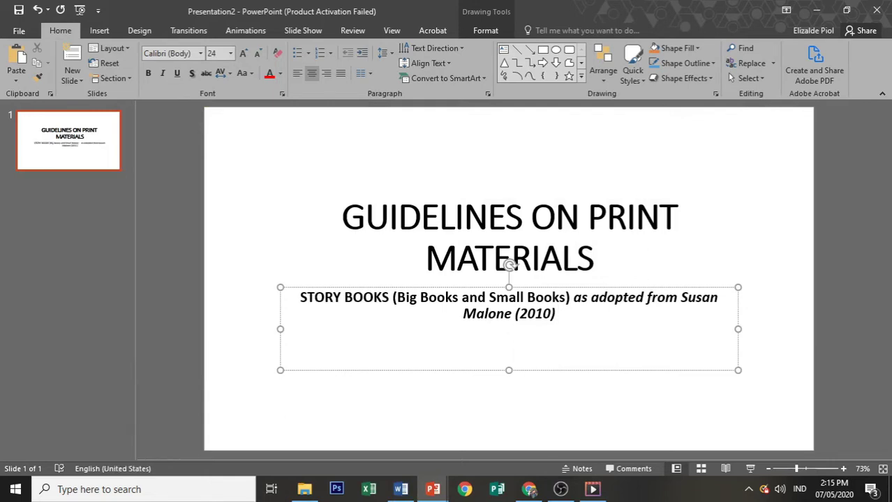
key("ctrl+b")
left_click(176, 237)
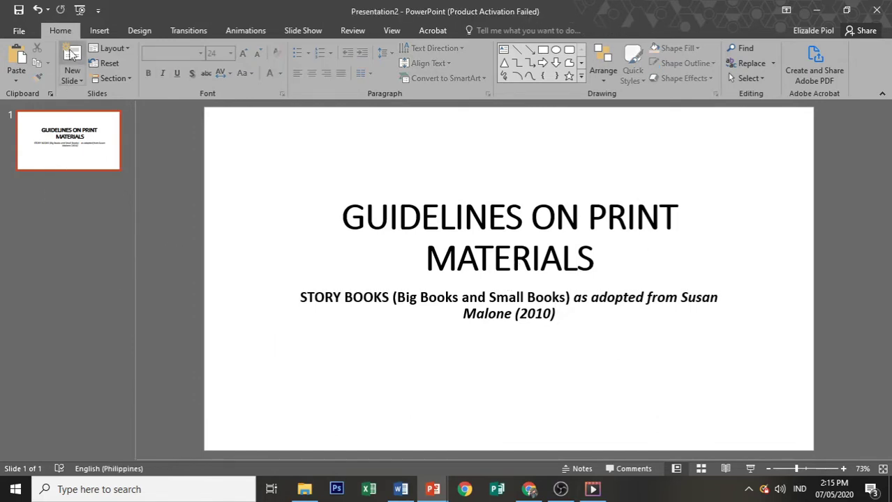
- Add a Blank slide after the title slide and paste the Objectives heading with its three points from the Word document
left_click(78, 79)
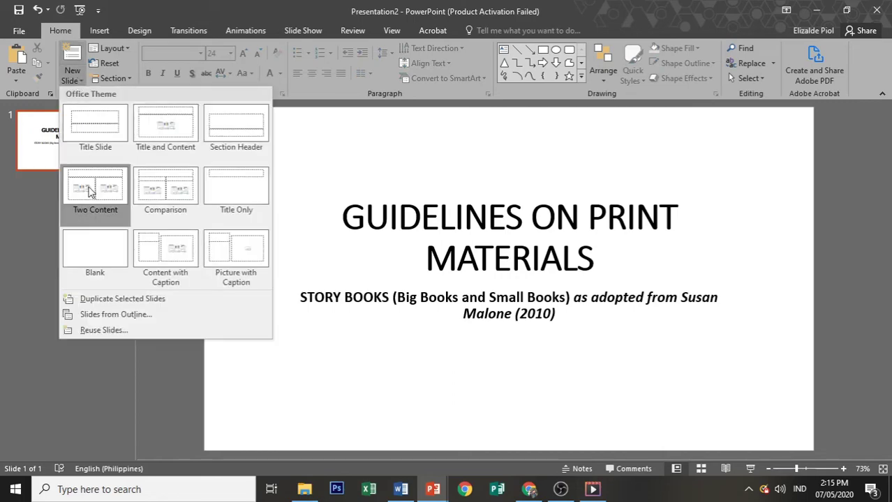
left_click(92, 252)
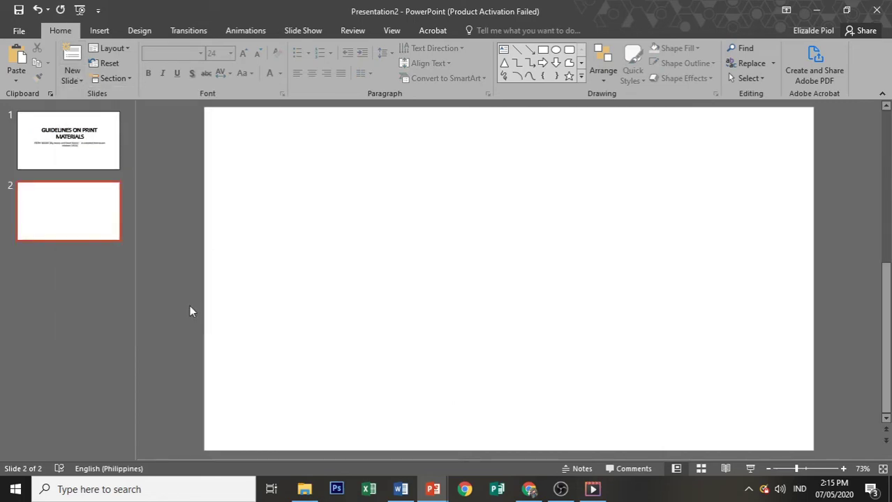
key("alt+Tab")
scroll(197, 283, "down", 2)
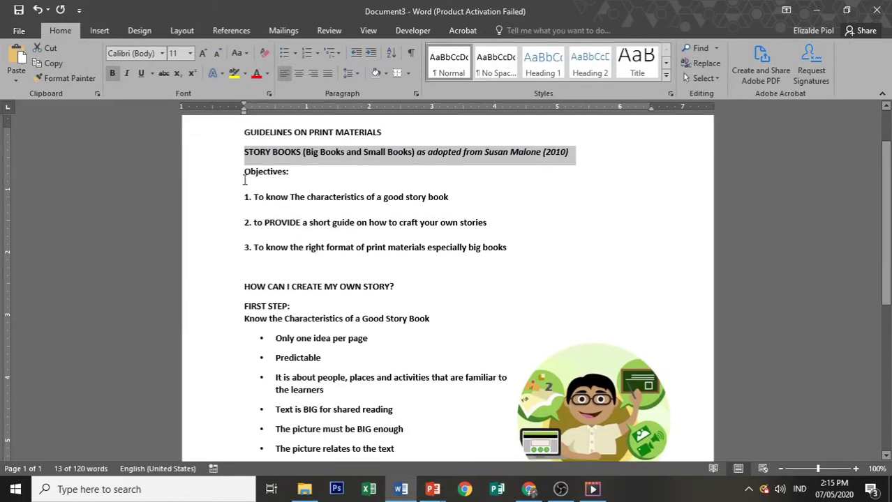
left_click_drag(246, 176, 518, 250)
key("ctrl+c")
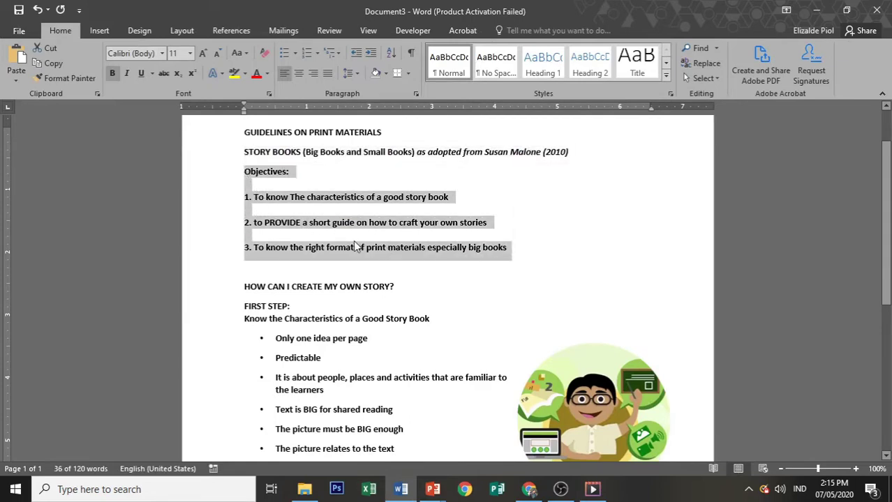
key("alt+Tab")
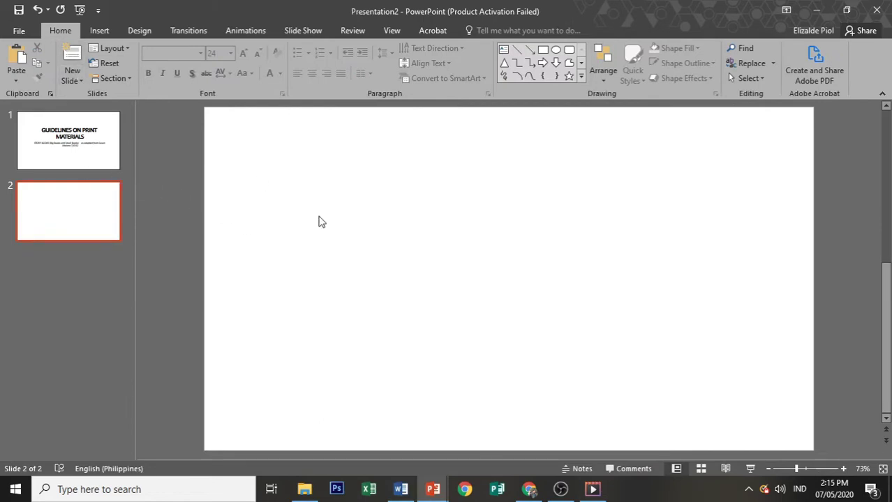
key("ctrl+v")
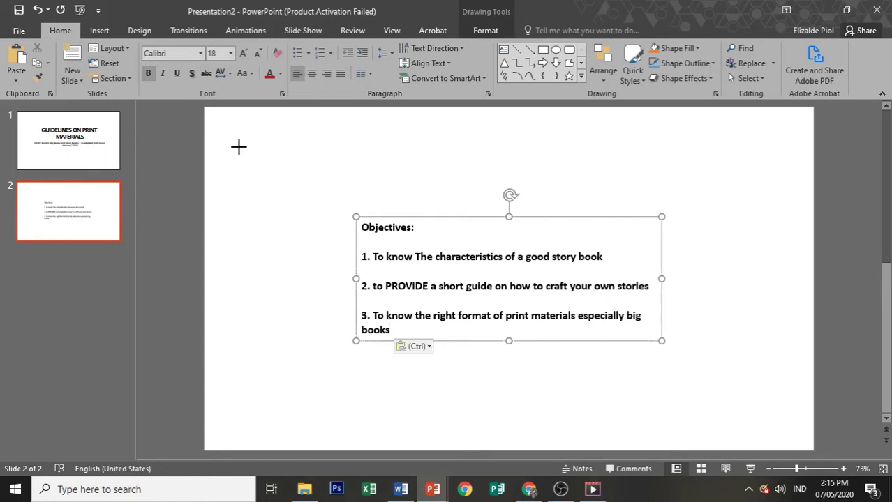
- Enlarge the Objectives text box to span most of the slide's width and set all its text to the Alfabeto font
left_click_drag(238, 147, 238, 146)
left_click_drag(660, 257, 777, 414)
left_click(304, 206)
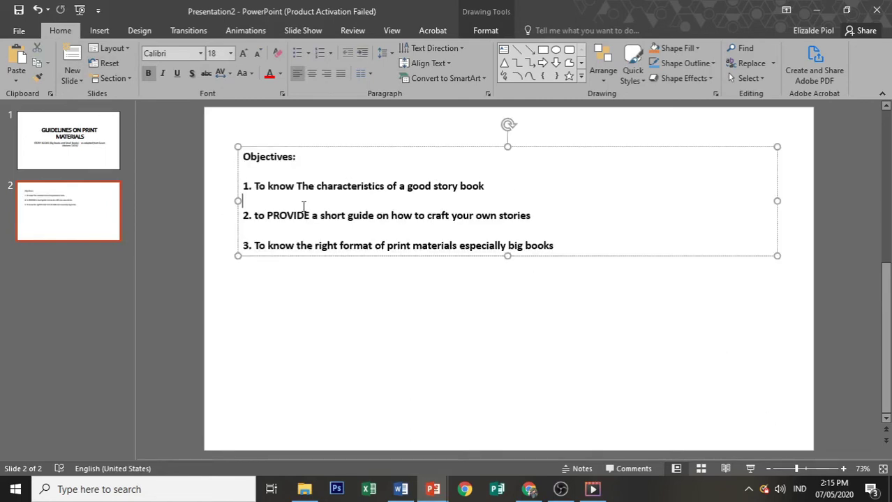
key("ctrl+a")
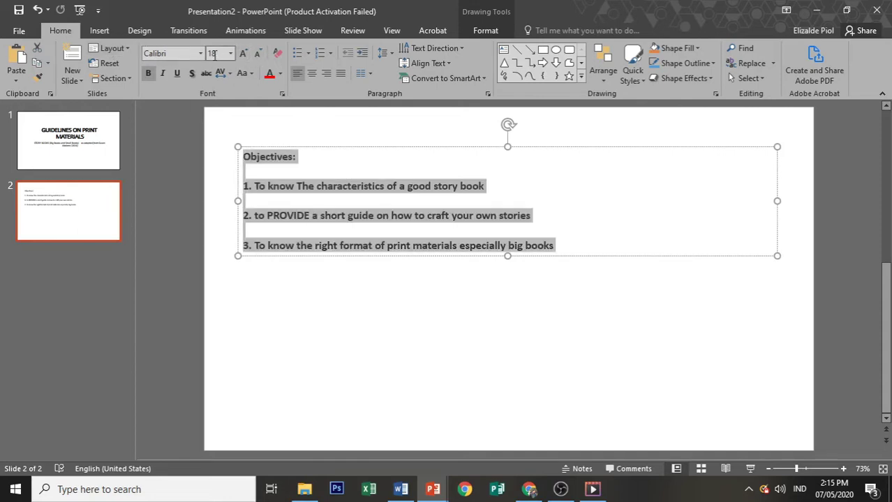
left_click(171, 55)
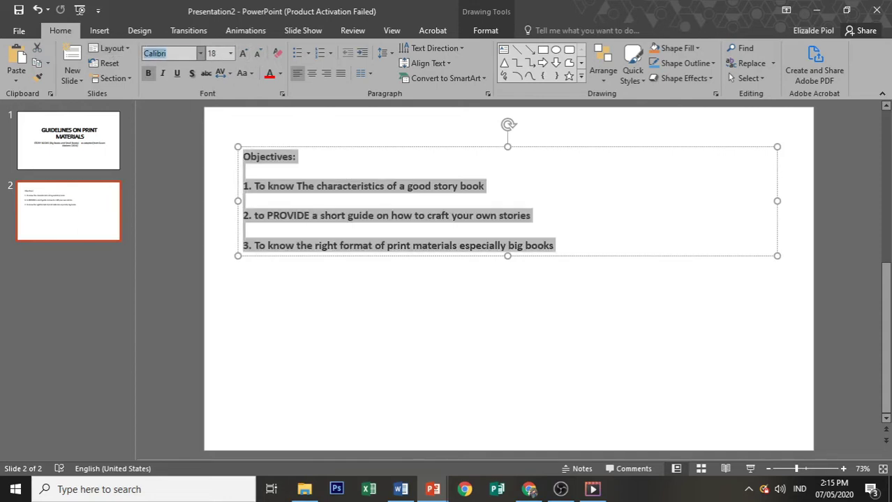
type("Alfabeto")
key("Return")
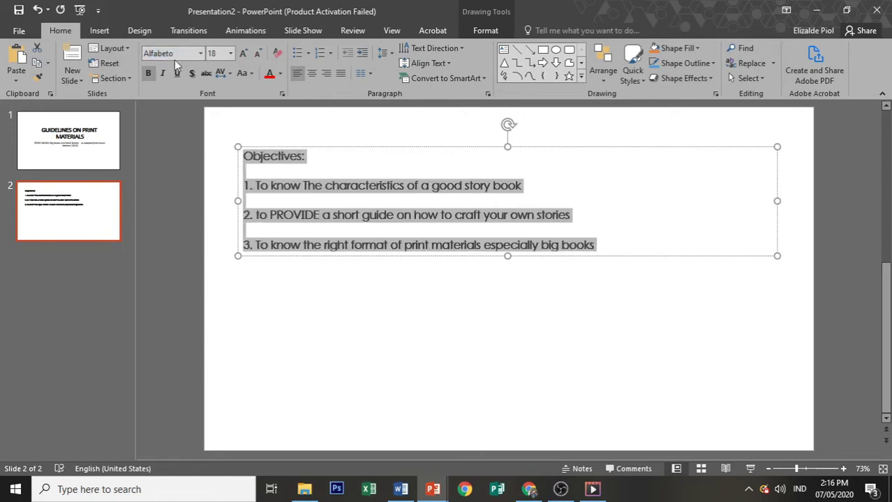
- Increase the font size of all the selected Objectives text to 28
left_click(242, 53)
left_click(242, 53)
left_click(243, 53)
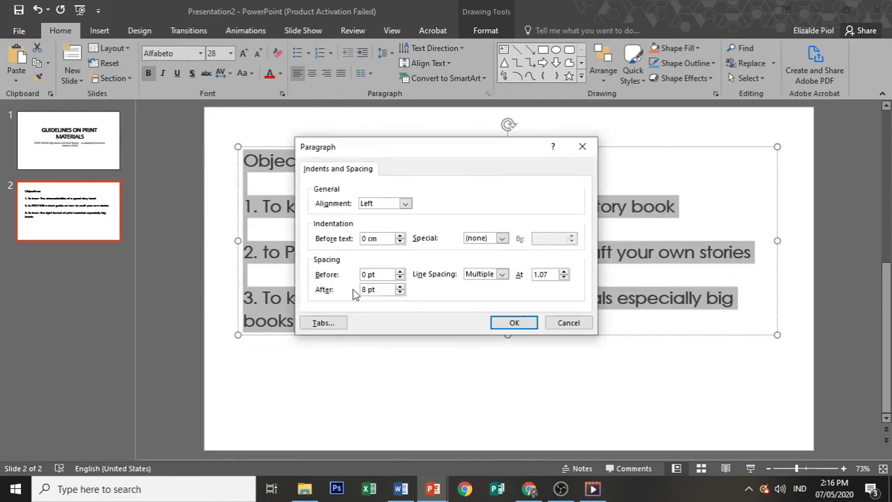
- Set the Objectives text's paragraph spacing after to 0 pt and its line spacing to Single
left_click_drag(377, 289, 316, 279)
type("8")
key("Return")
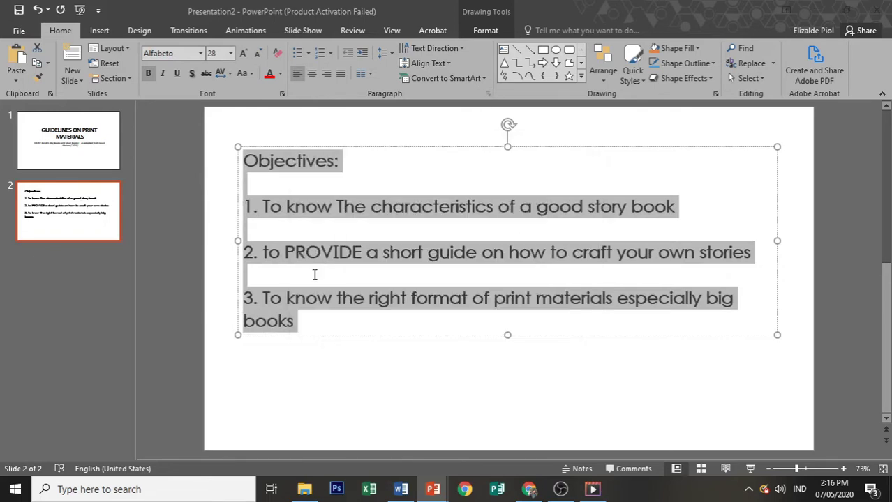
left_click(488, 93)
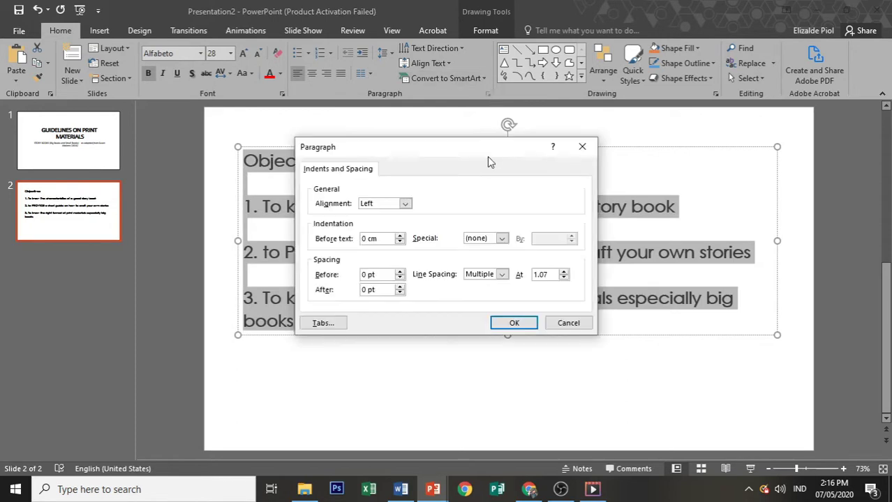
left_click(501, 275)
left_click(494, 288)
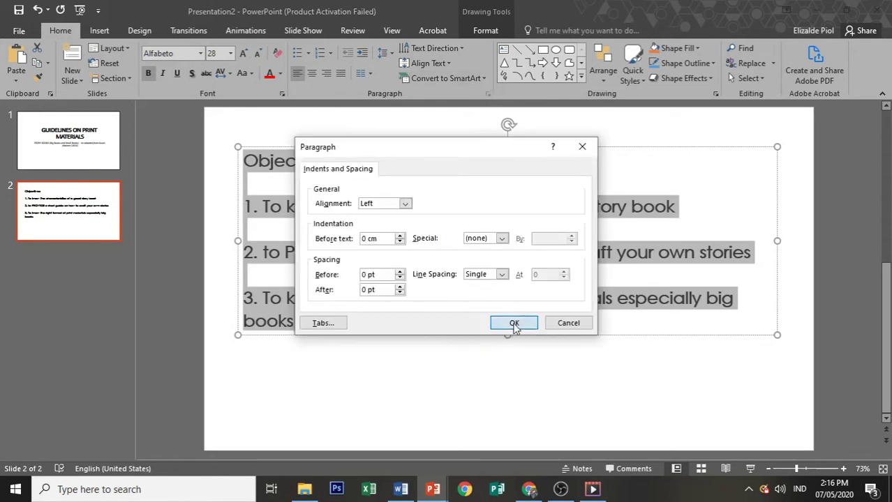
left_click(514, 324)
- Remove the blank lines between the three numbered objectives and widen their text box slightly
left_click(290, 229)
key("BackSpace")
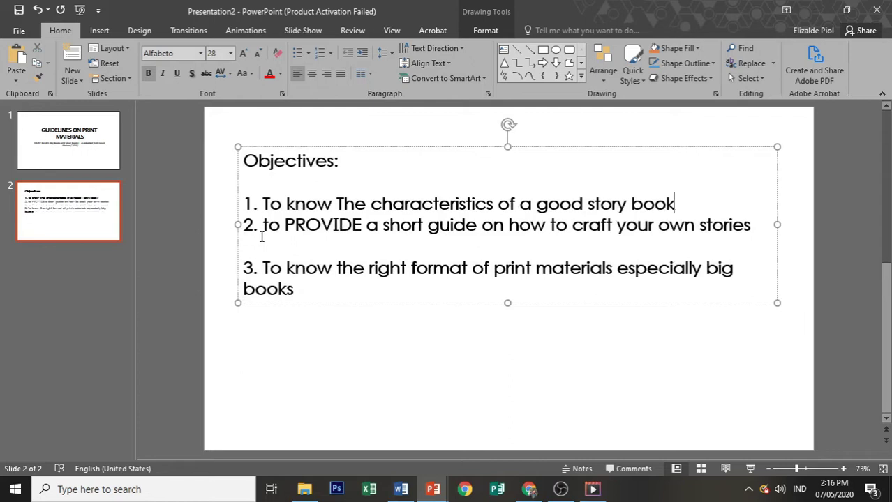
left_click(261, 245)
key("BackSpace")
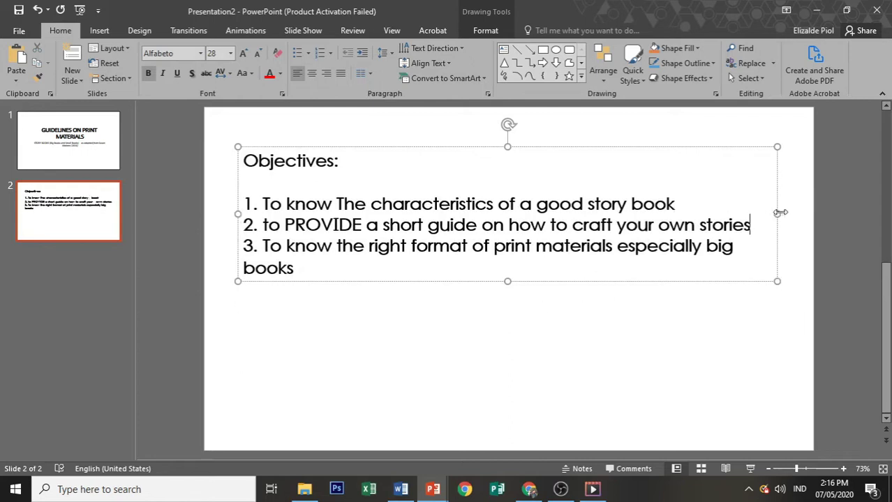
left_click_drag(776, 213, 781, 214)
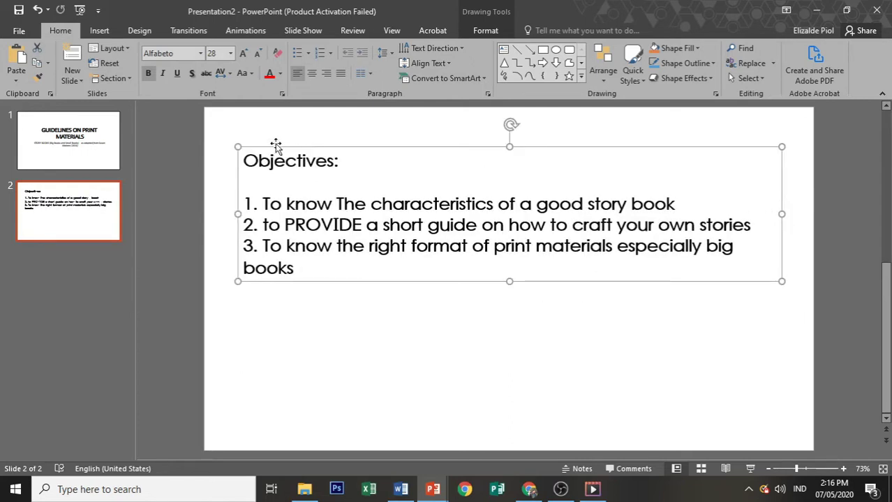
- Enlarge the "Objectives:" heading to font size 48 and keep it bold
left_click_drag(338, 161, 219, 167)
key("ctrl+b")
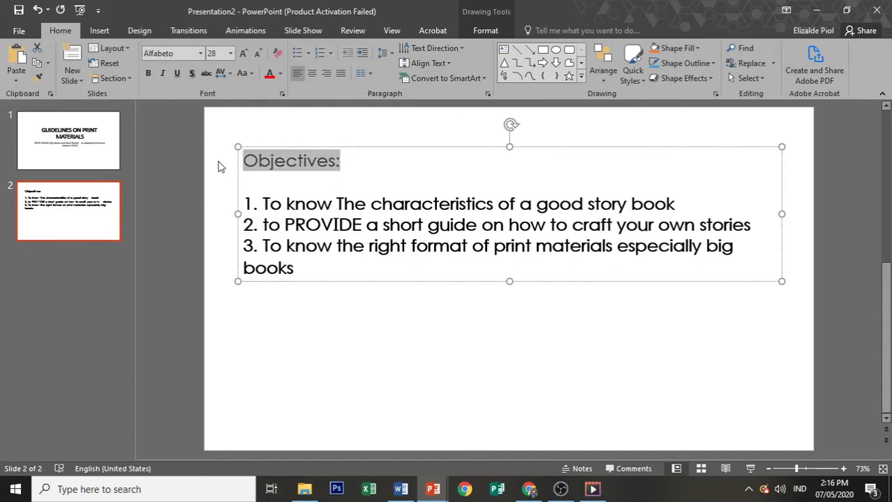
key("ctrl+shift+period")
key("ctrl+shift+period")
key("ctrl+shift+period")
key("ctrl+shift+period")
key("ctrl+shift+period")
key("ctrl+b")
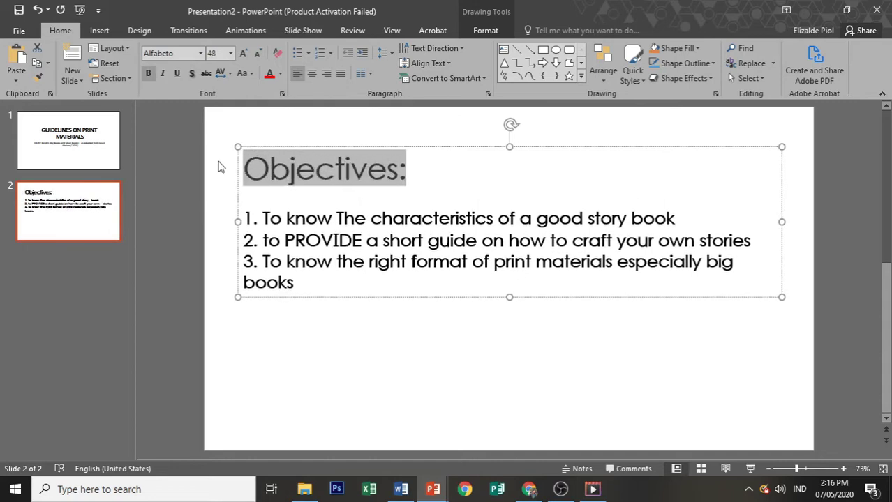
- Select the text of the three numbered objectives below the heading
left_click(286, 354)
left_click(291, 287)
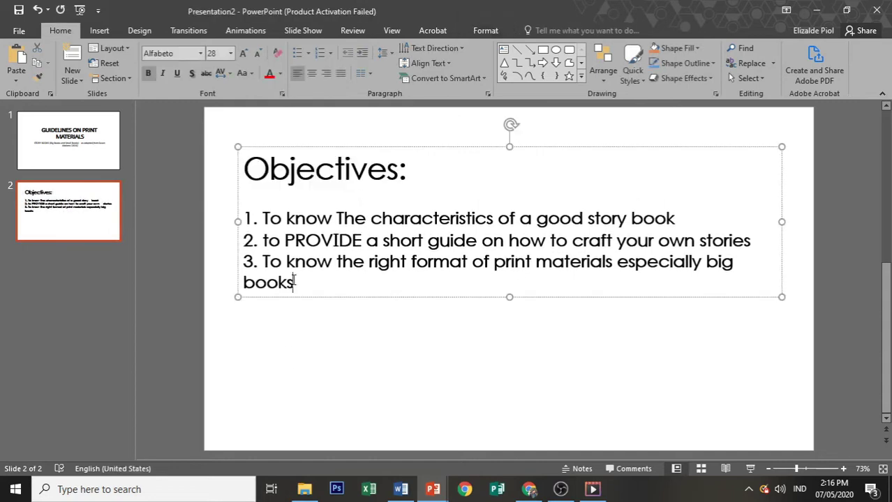
left_click_drag(284, 274, 240, 213)
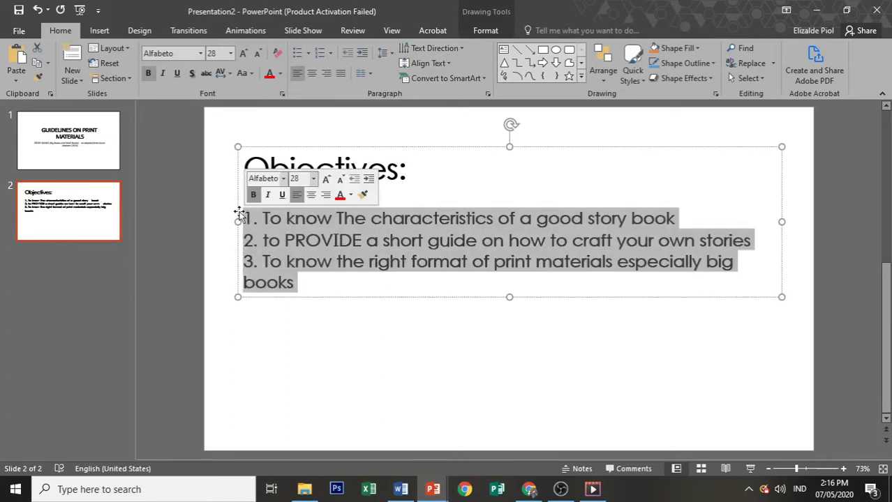